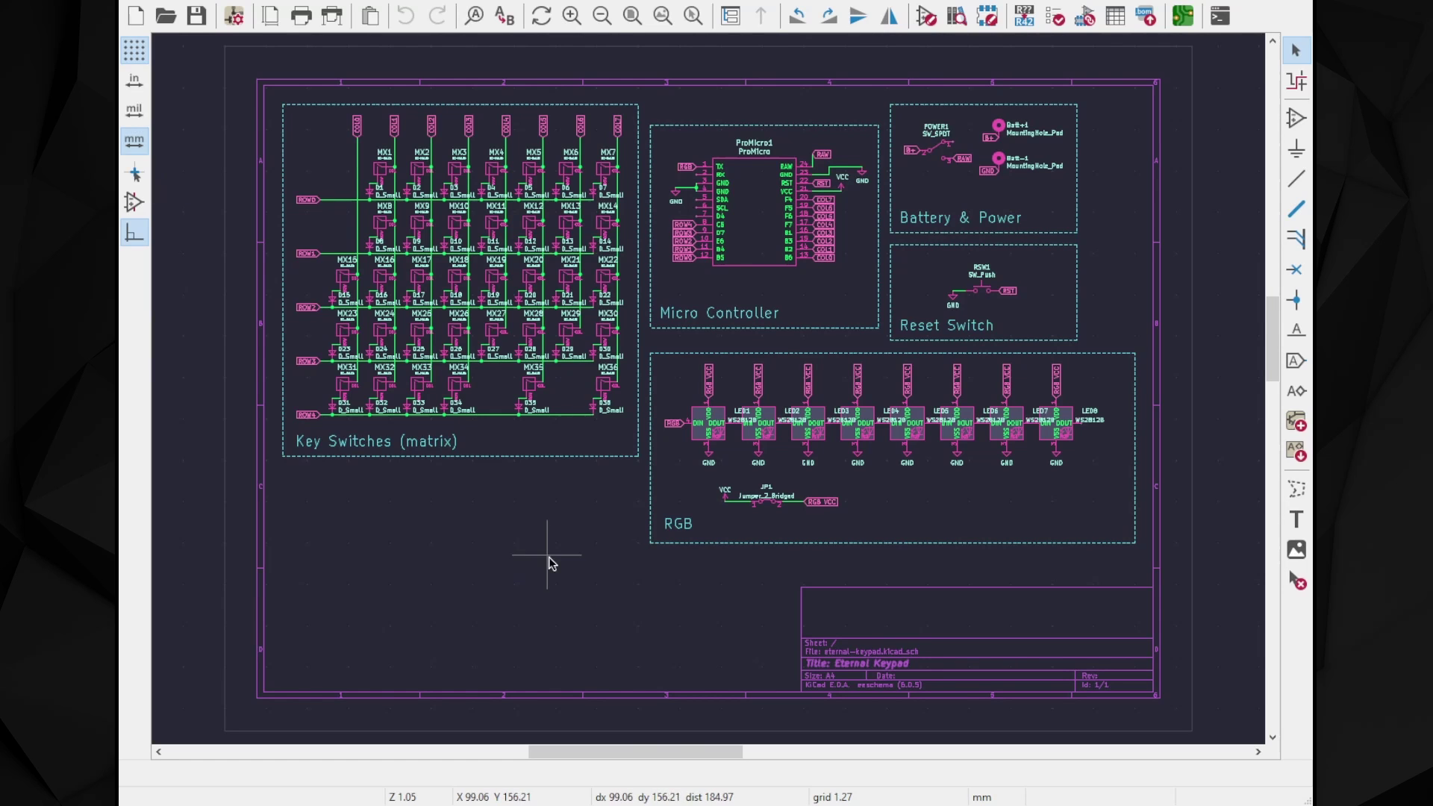
Zoom and pan onto the key matrix with switches MX1–MX36 and diodes D1–D36.
scroll(703, 576, left, 5)
scroll(704, 576, up, 3)
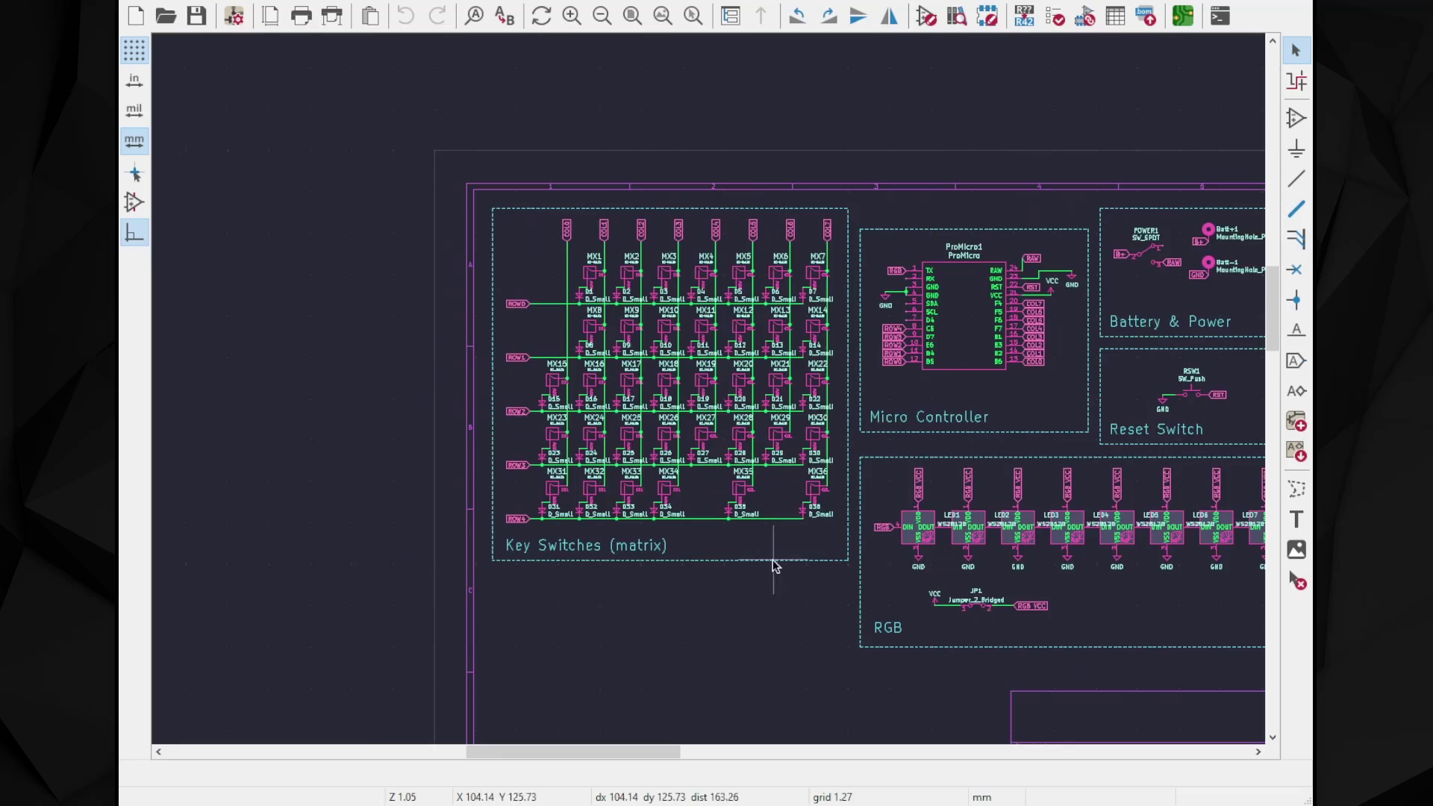
scroll(708, 388, up, 3)
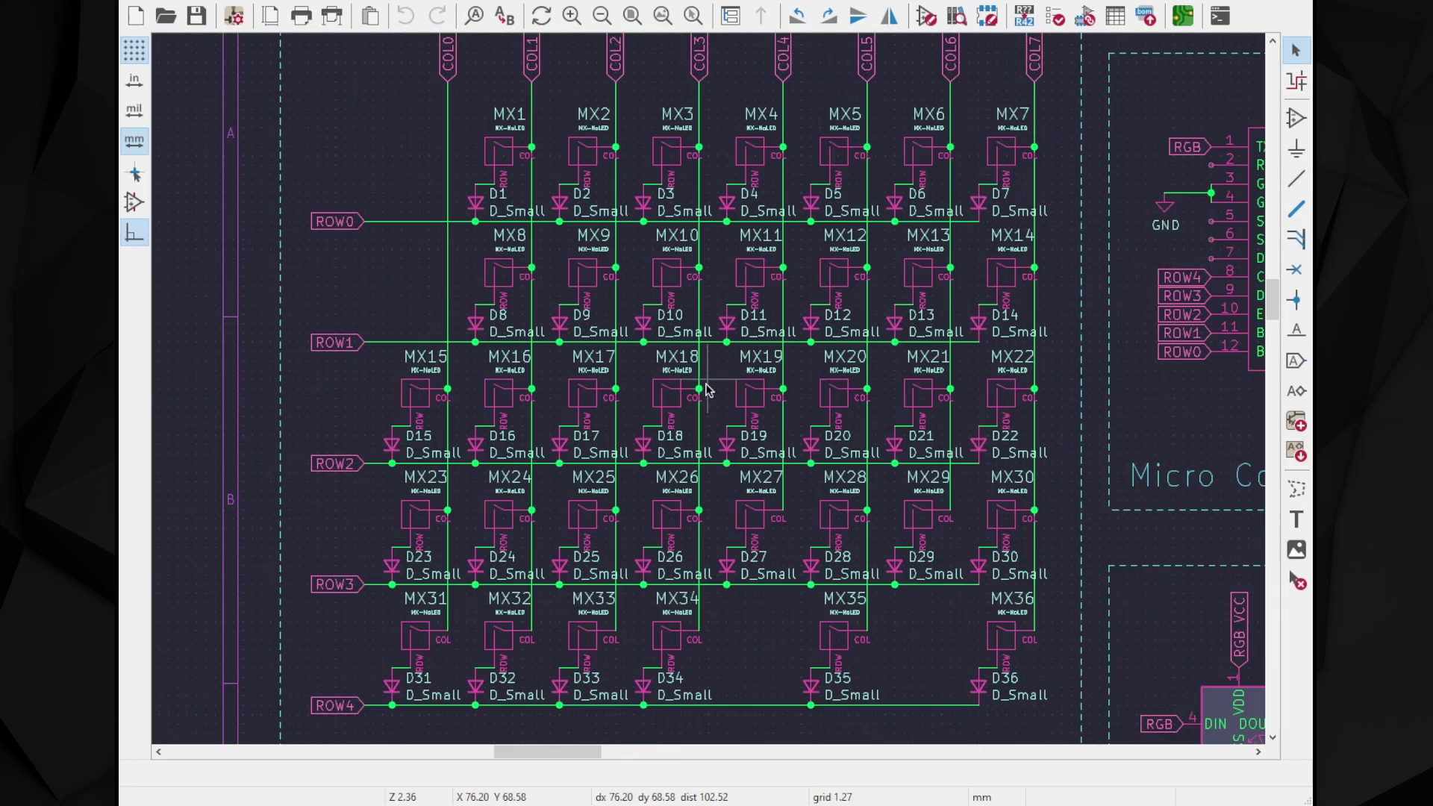
drag(707, 388, 652, 427)
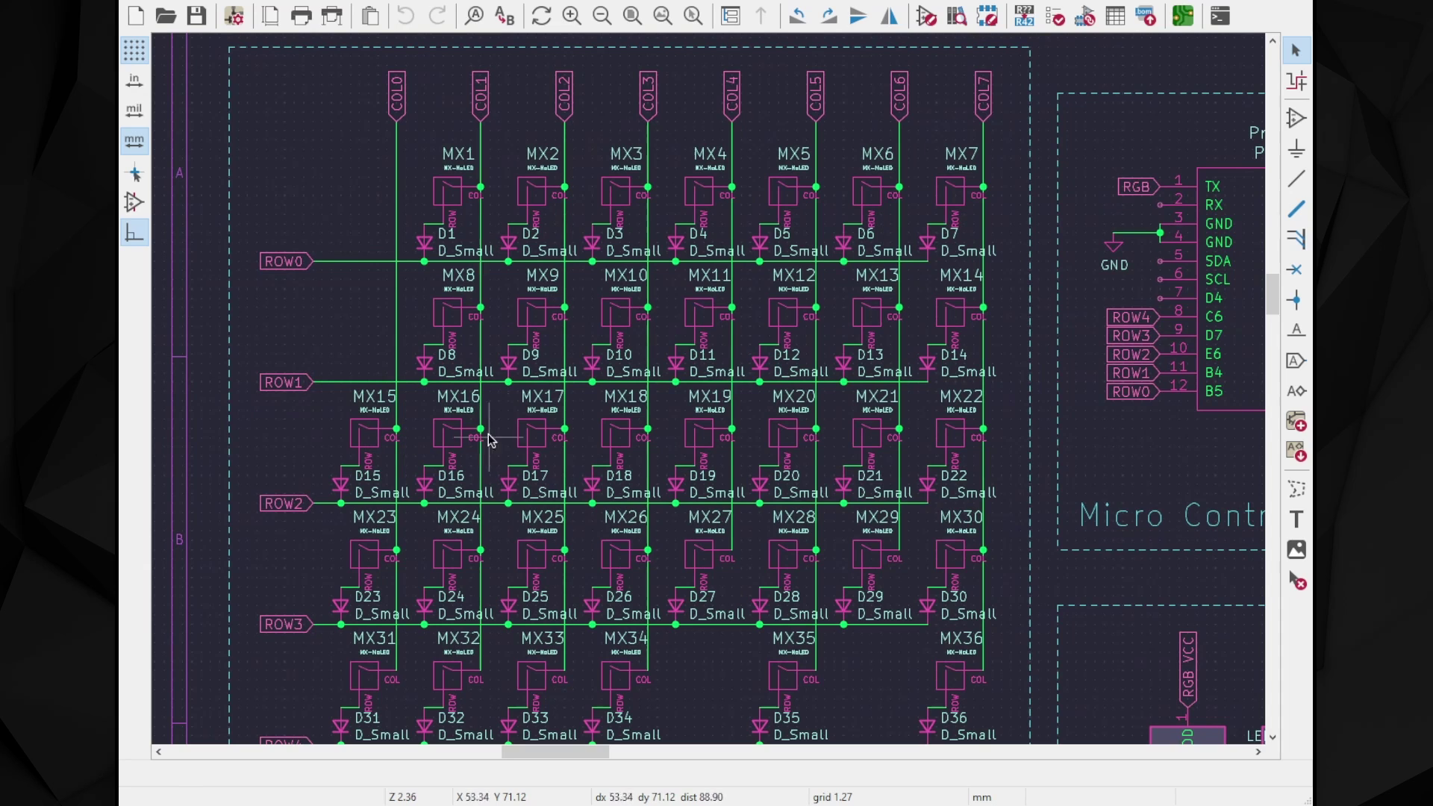
Select switch MX20 and zoom in to inspect its wiring through diode D20.
click(785, 440)
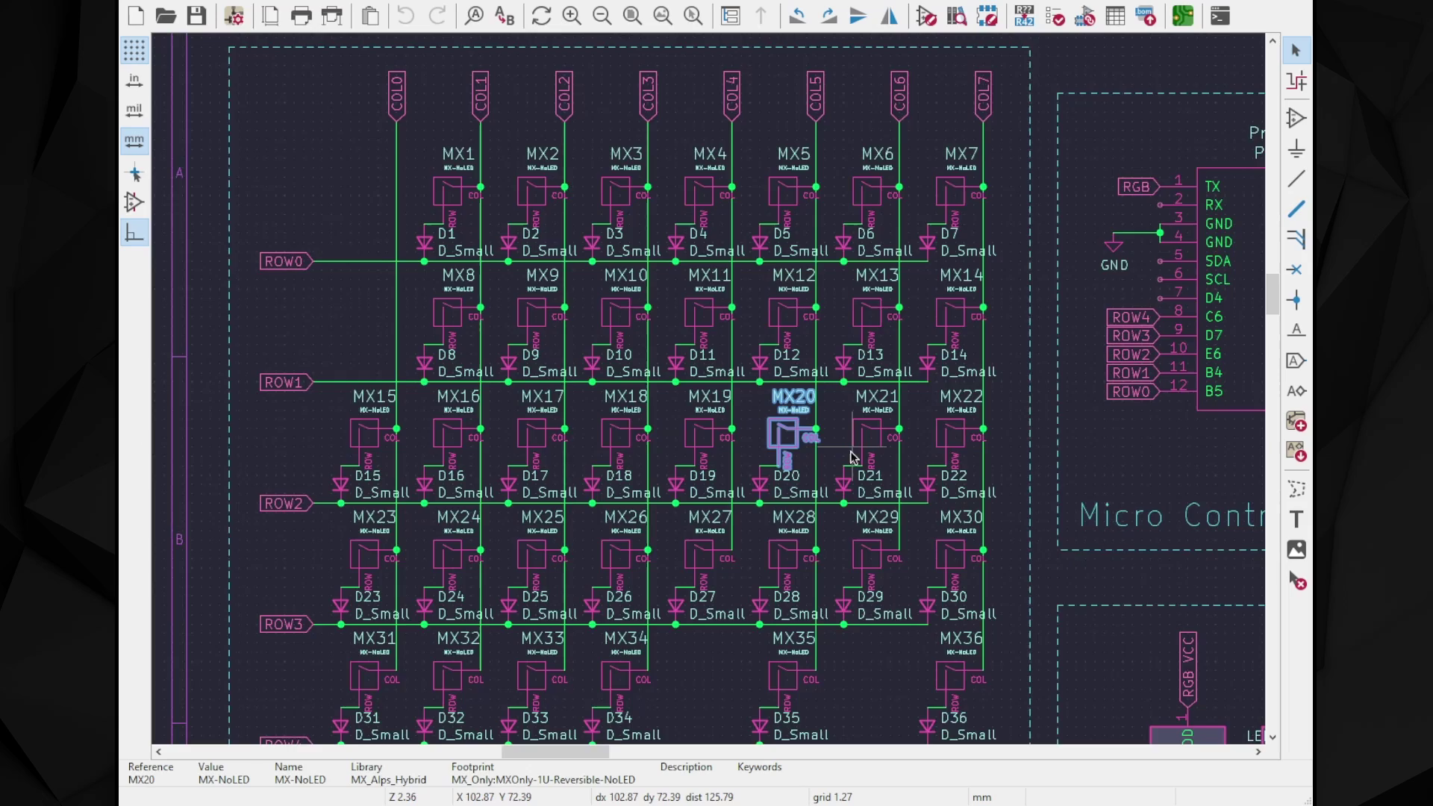
scroll(852, 411, down, 2)
scroll(851, 411, up, 1)
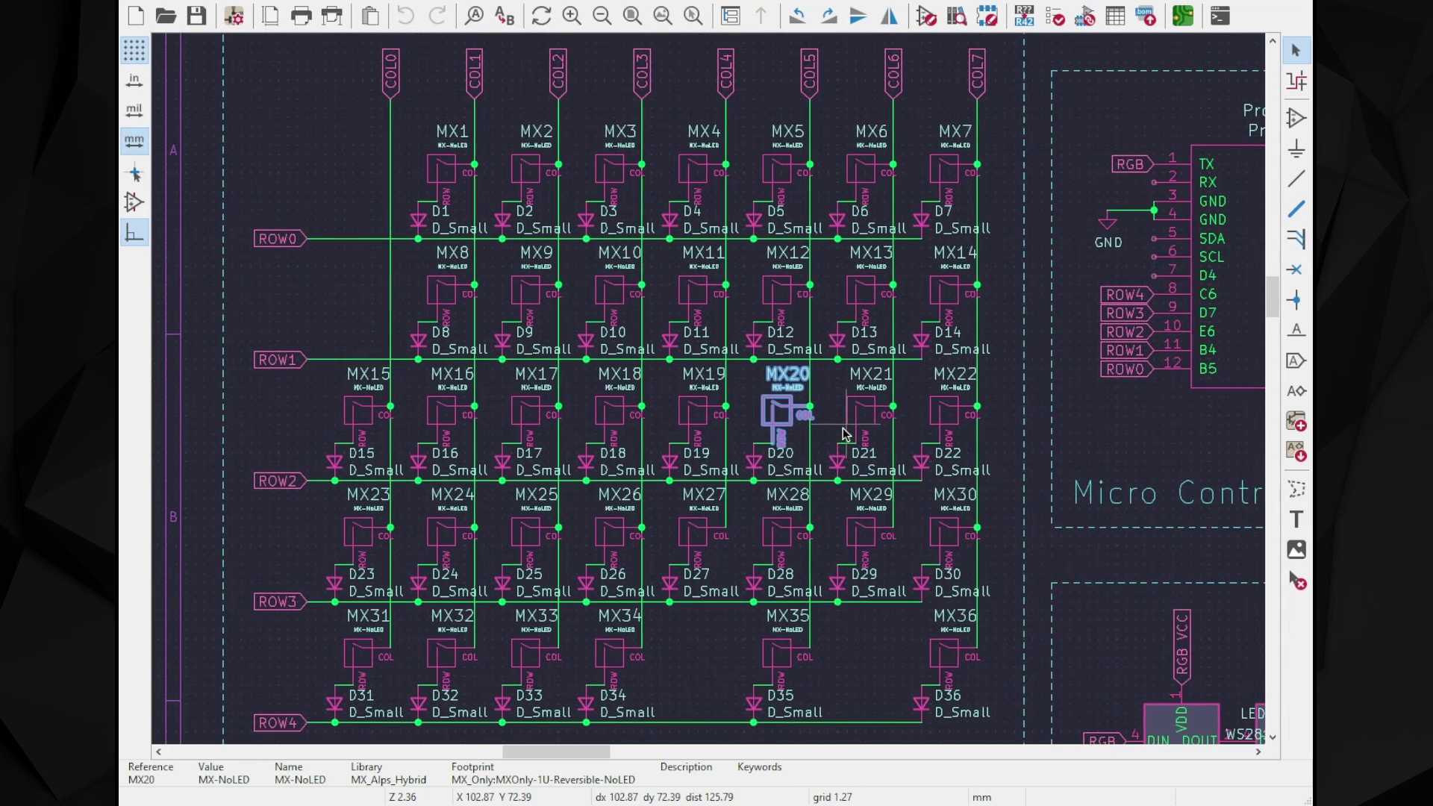
scroll(843, 429, up, 3)
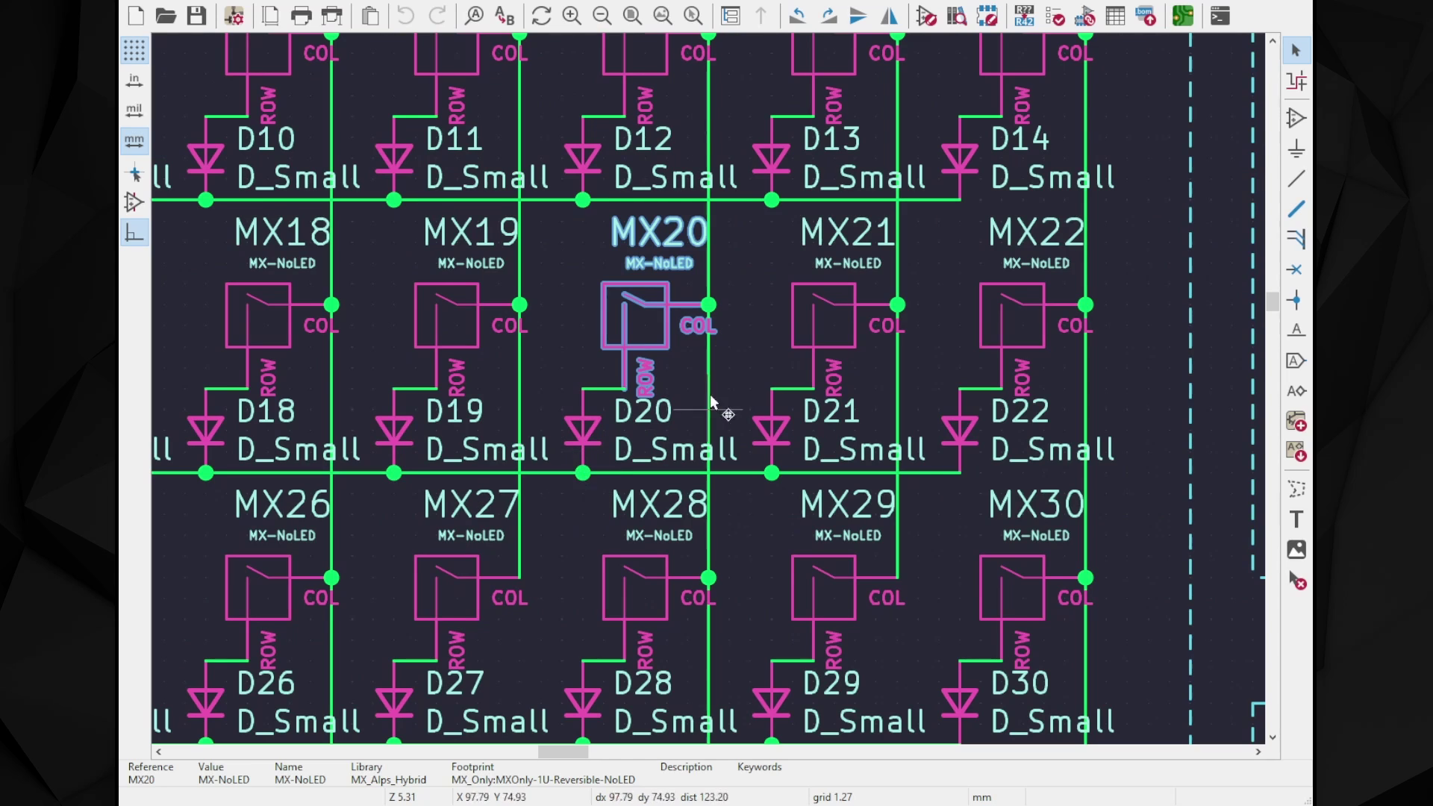
scroll(708, 302, down, 3)
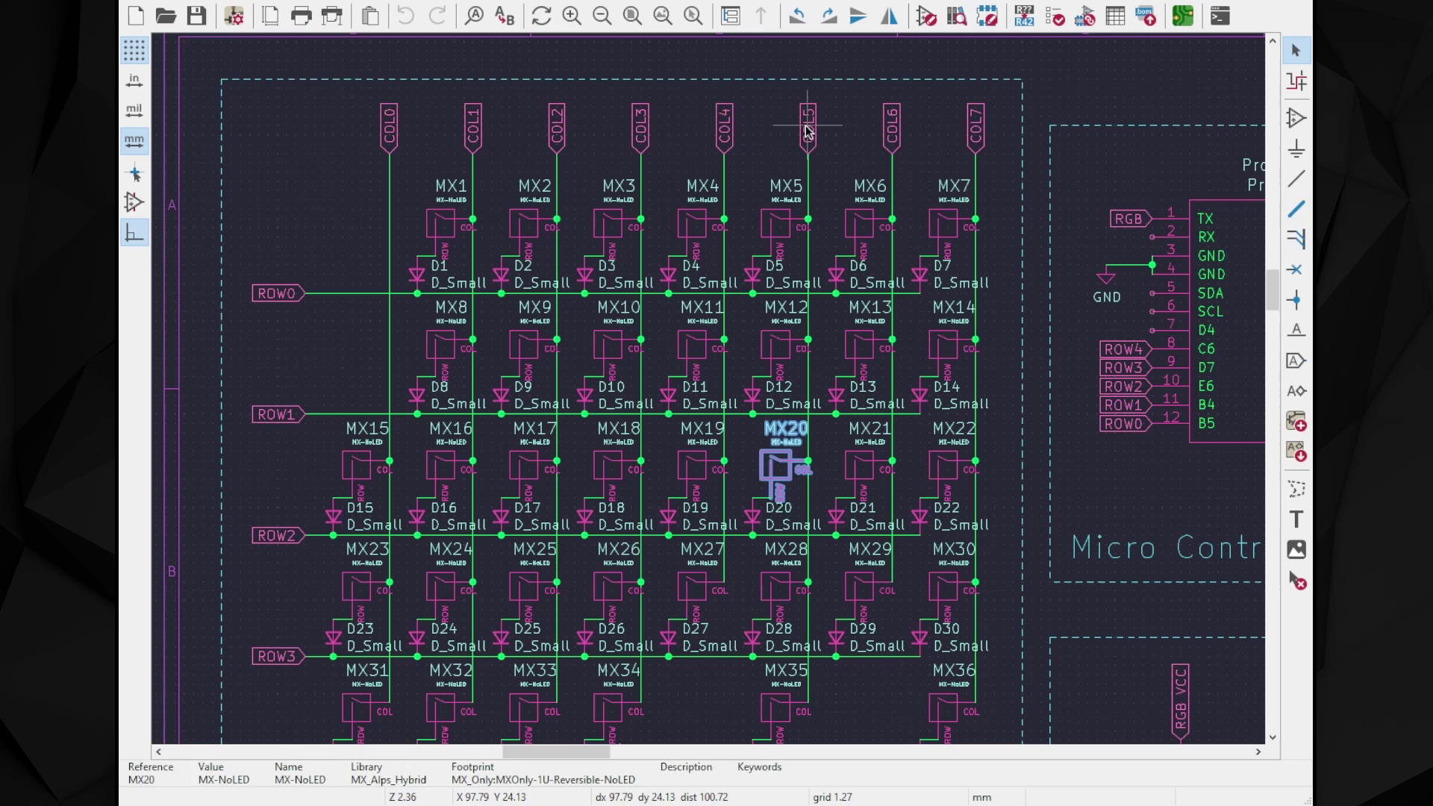
Highlight the COL5 and ROW2 labels serving MX20, then clear the selection.
click(807, 132)
shift+click(277, 536)
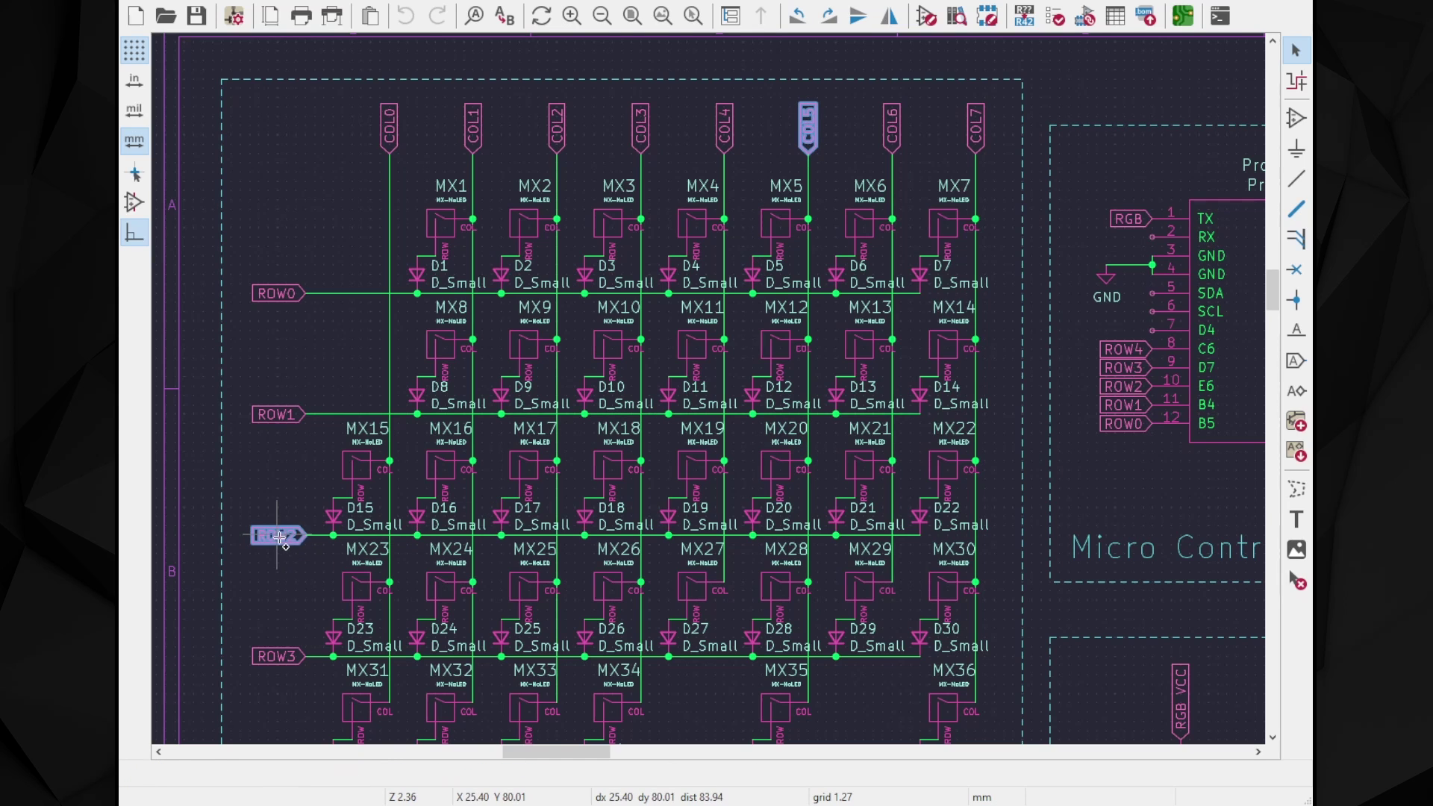
click(275, 573)
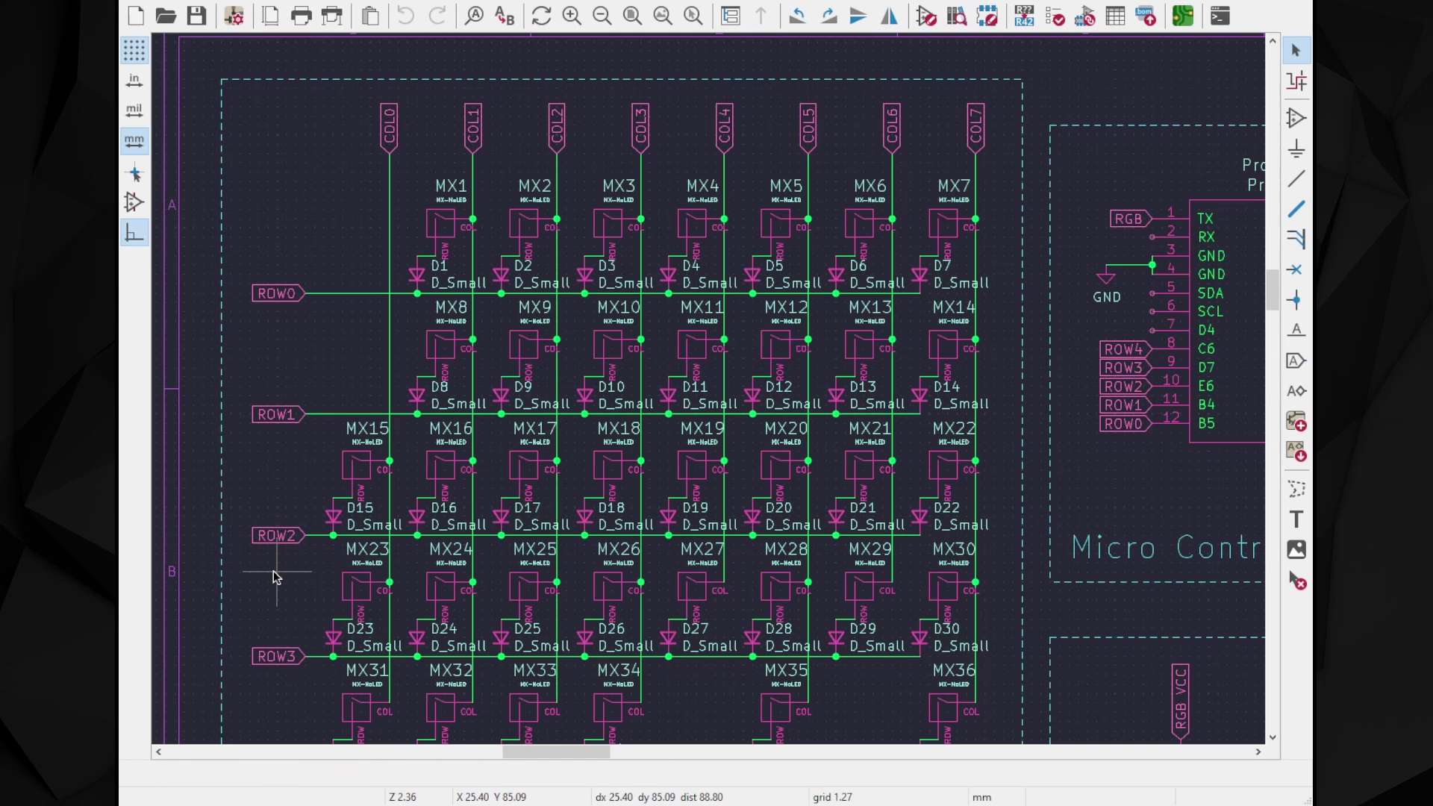
Zoom into the ProMicro and highlight ROW2 at pin 10 (E6) and COL5 at pin 18 (F6).
scroll(1082, 335, down, 2)
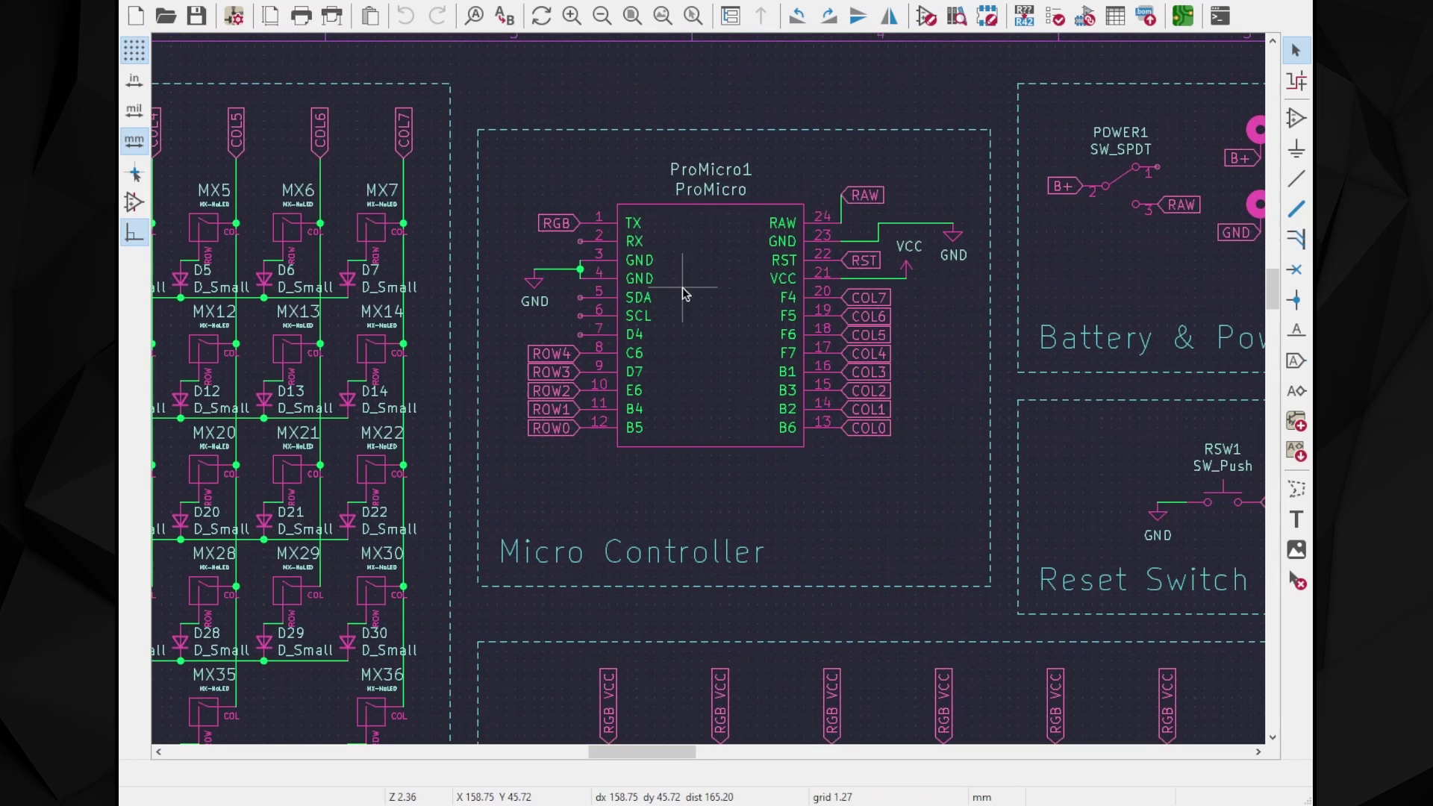
scroll(724, 406, up, 4)
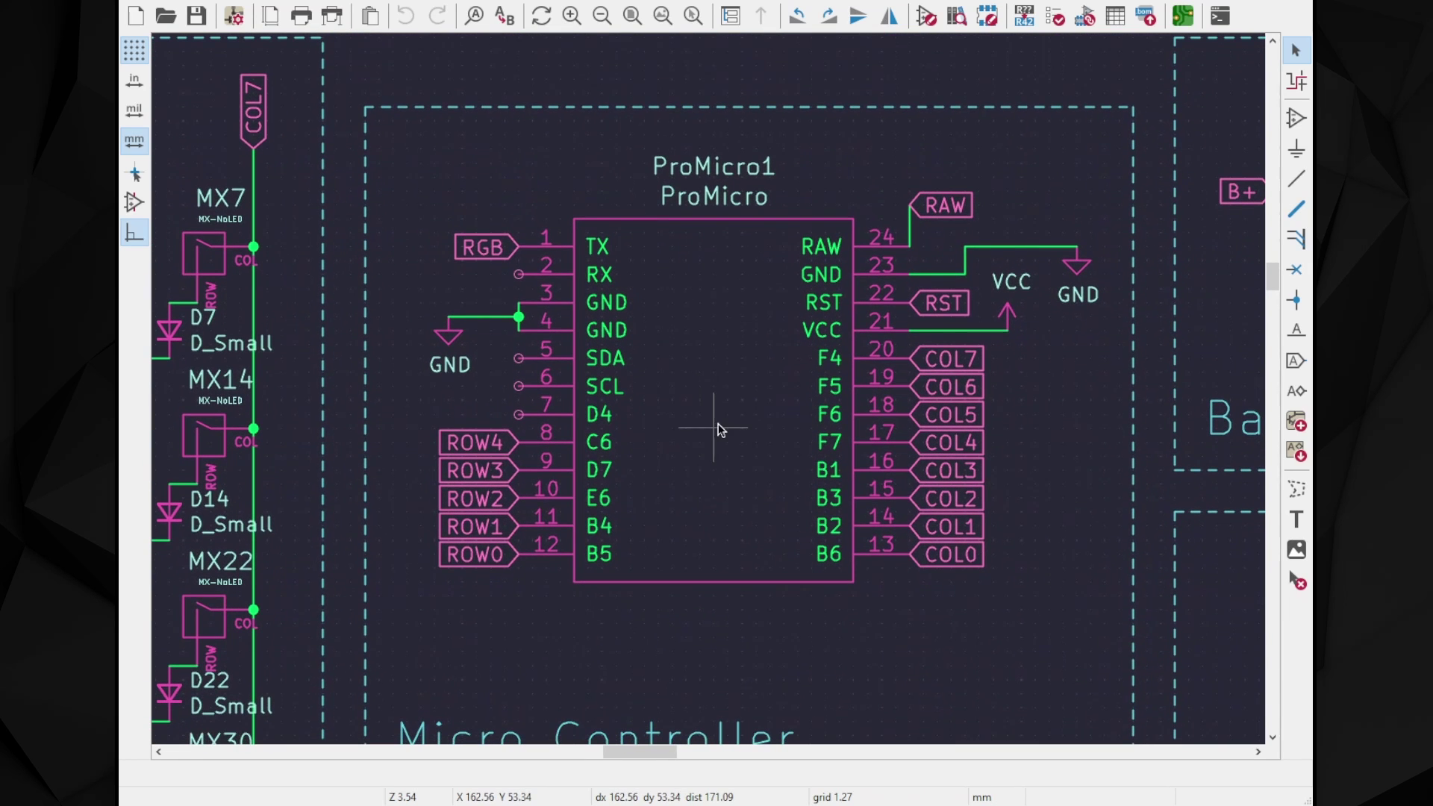
click(478, 499)
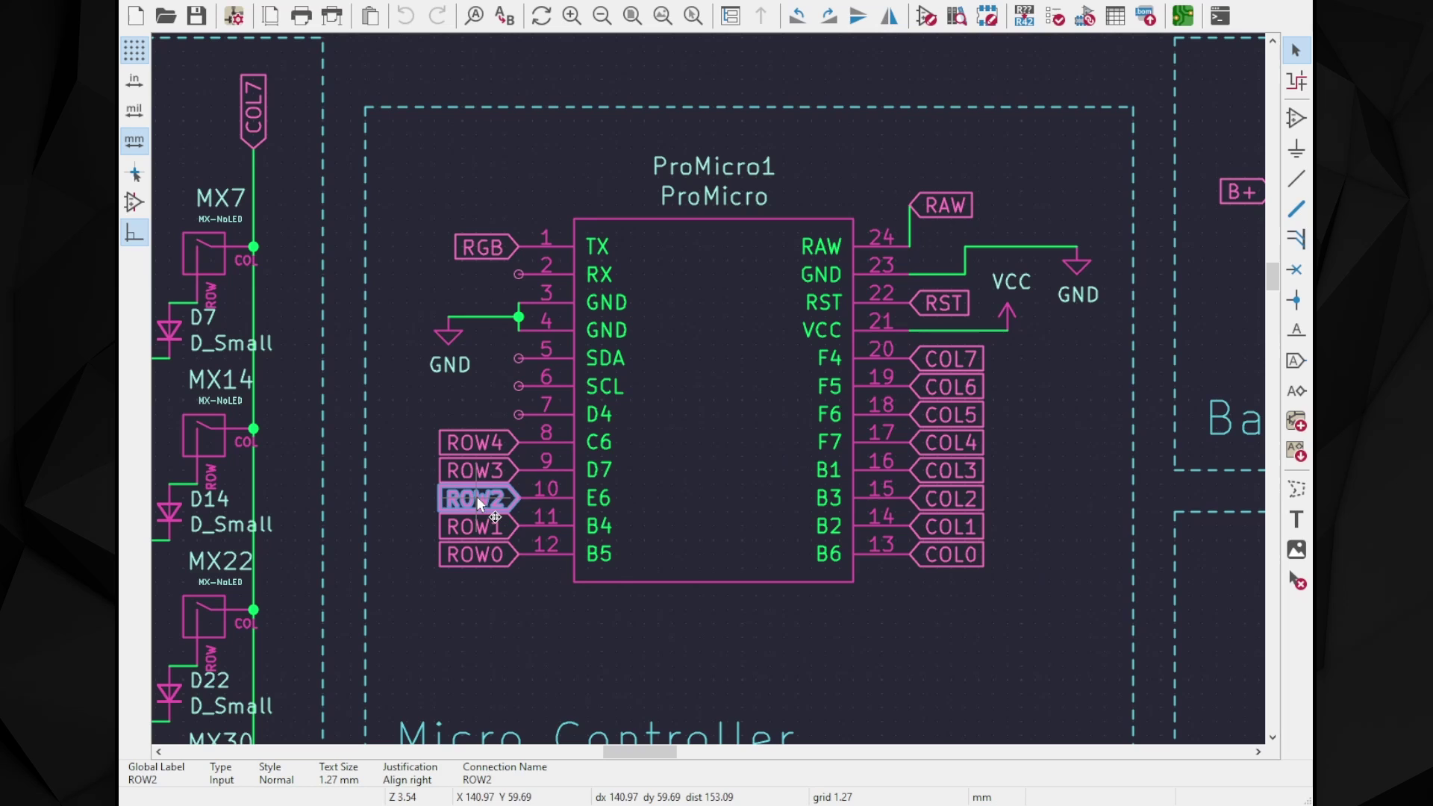
shift+click(948, 418)
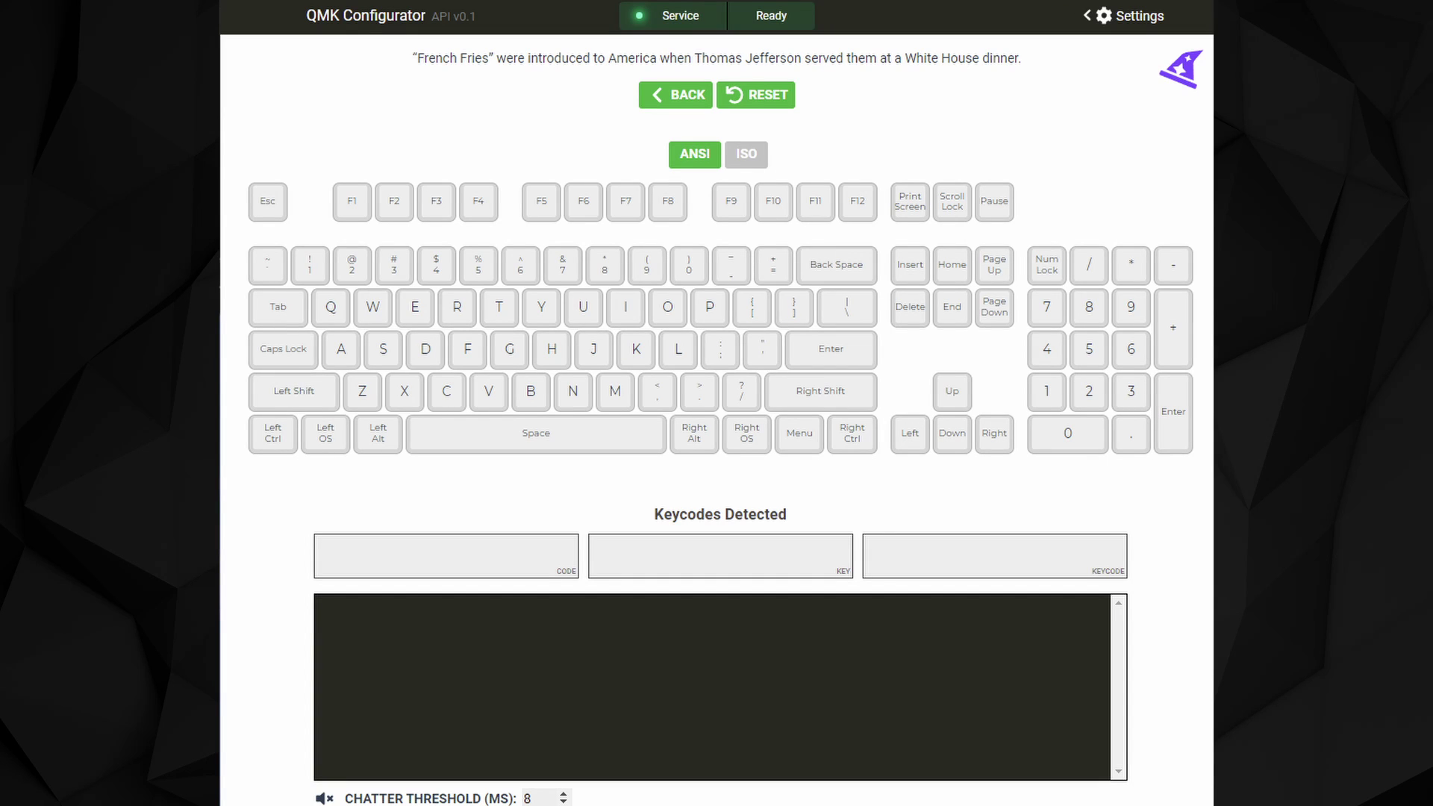
Press F and confirm the tester logs KeyF, f and keycode 70 (KC_F).
key(f)
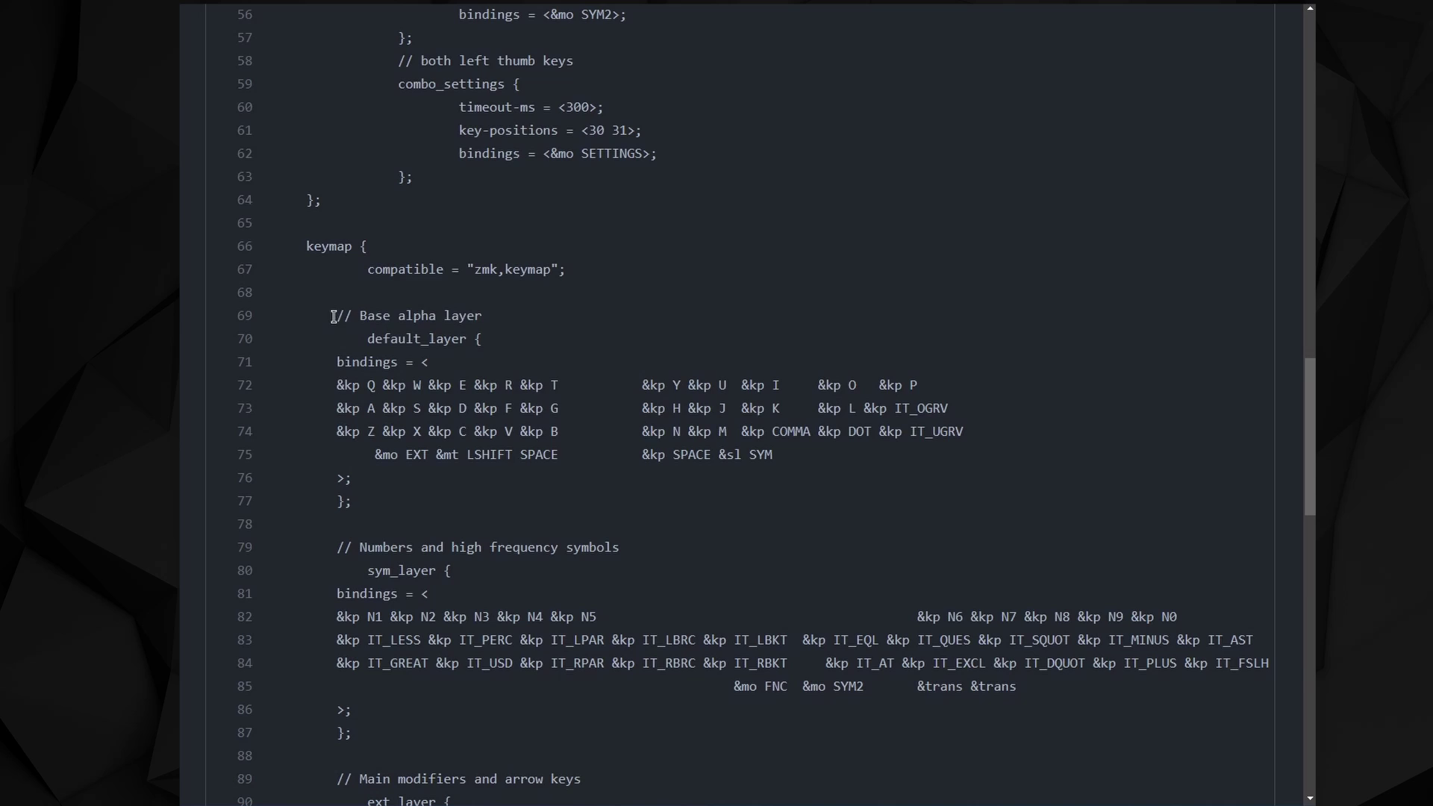
Highlight the Base alpha layer definition and its &kp F home-row binding.
drag(334, 316, 510, 347)
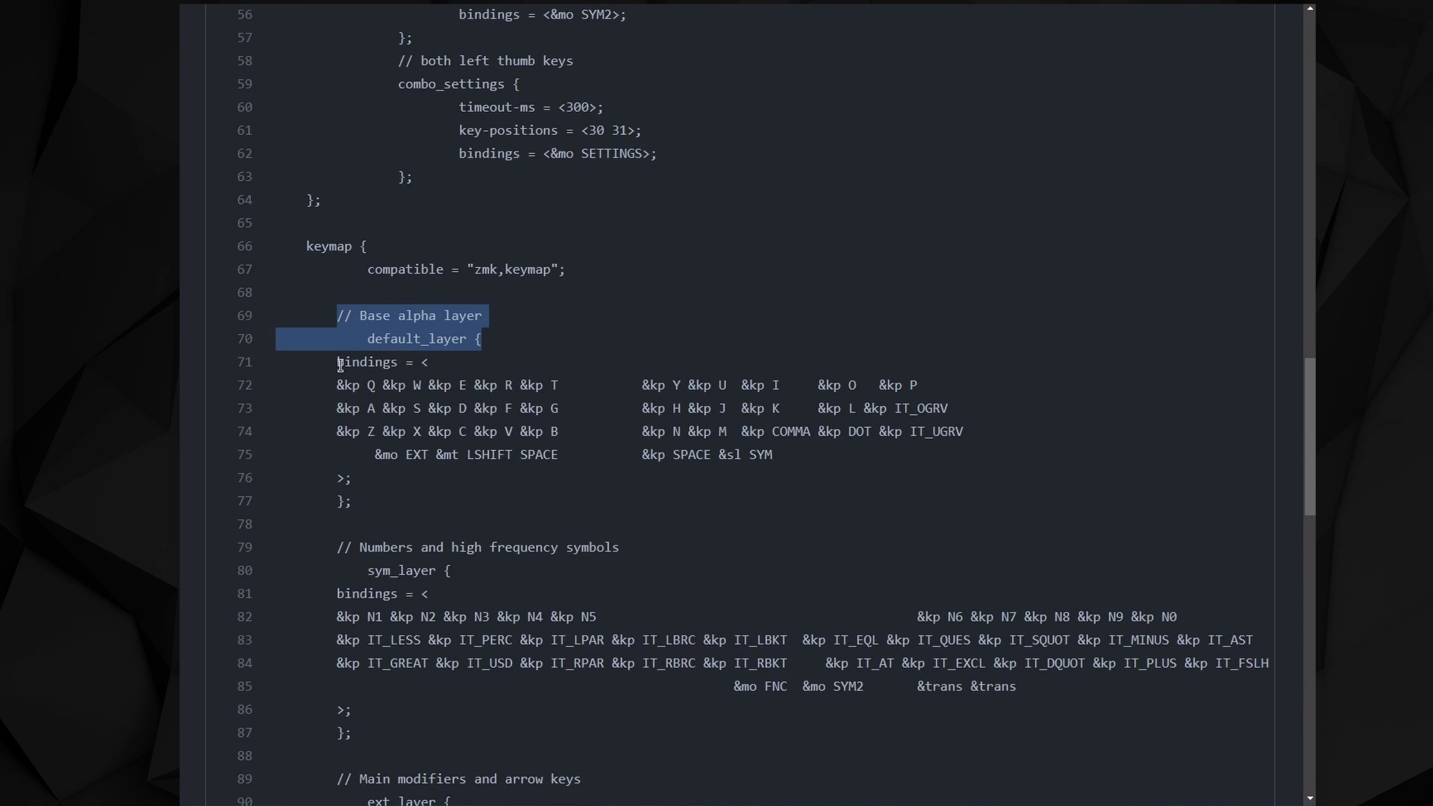
drag(472, 409, 482, 410)
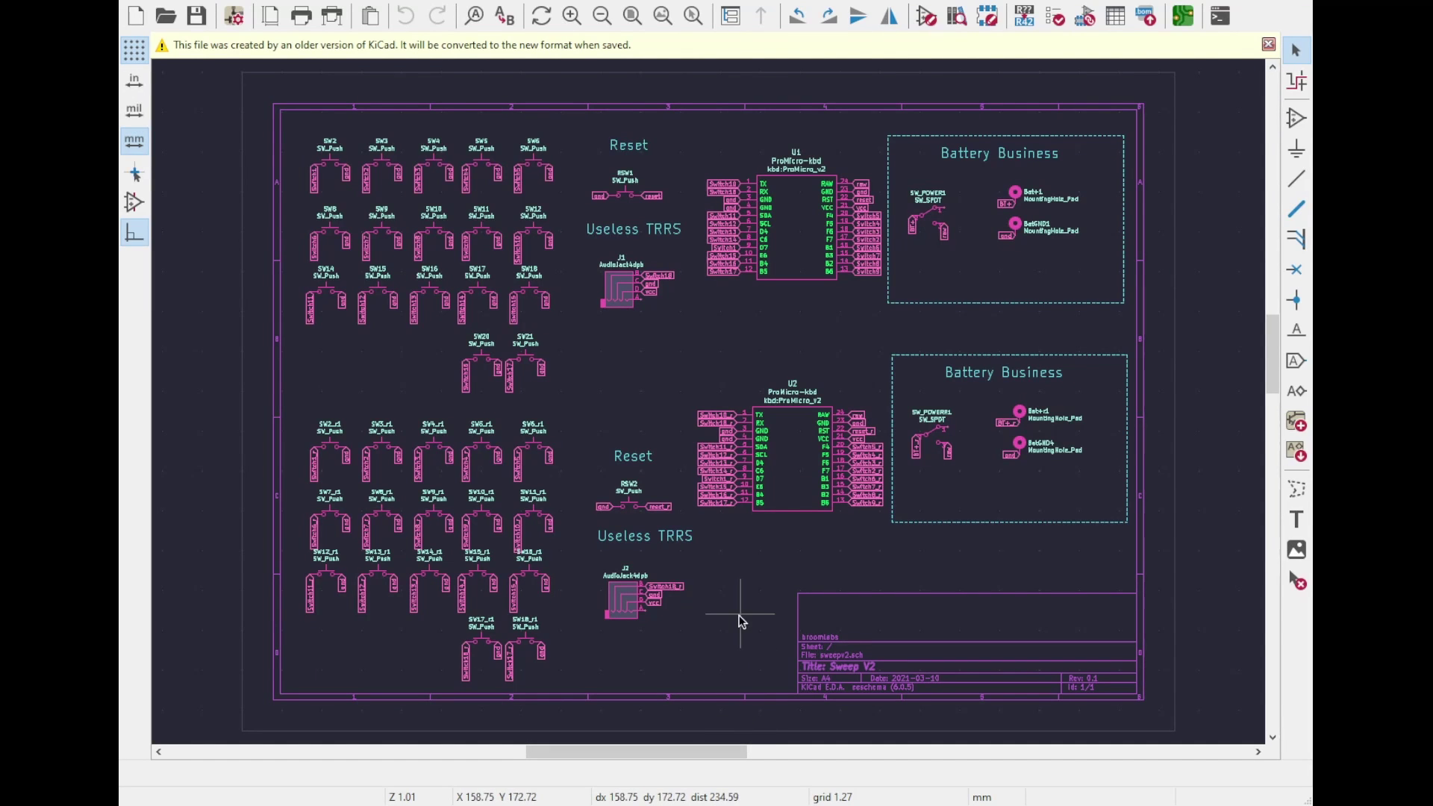
Pan the Sweep V2 schematic into view, box-select the SW2–SW21 switch block, then deselect it.
drag(672, 370, 842, 467)
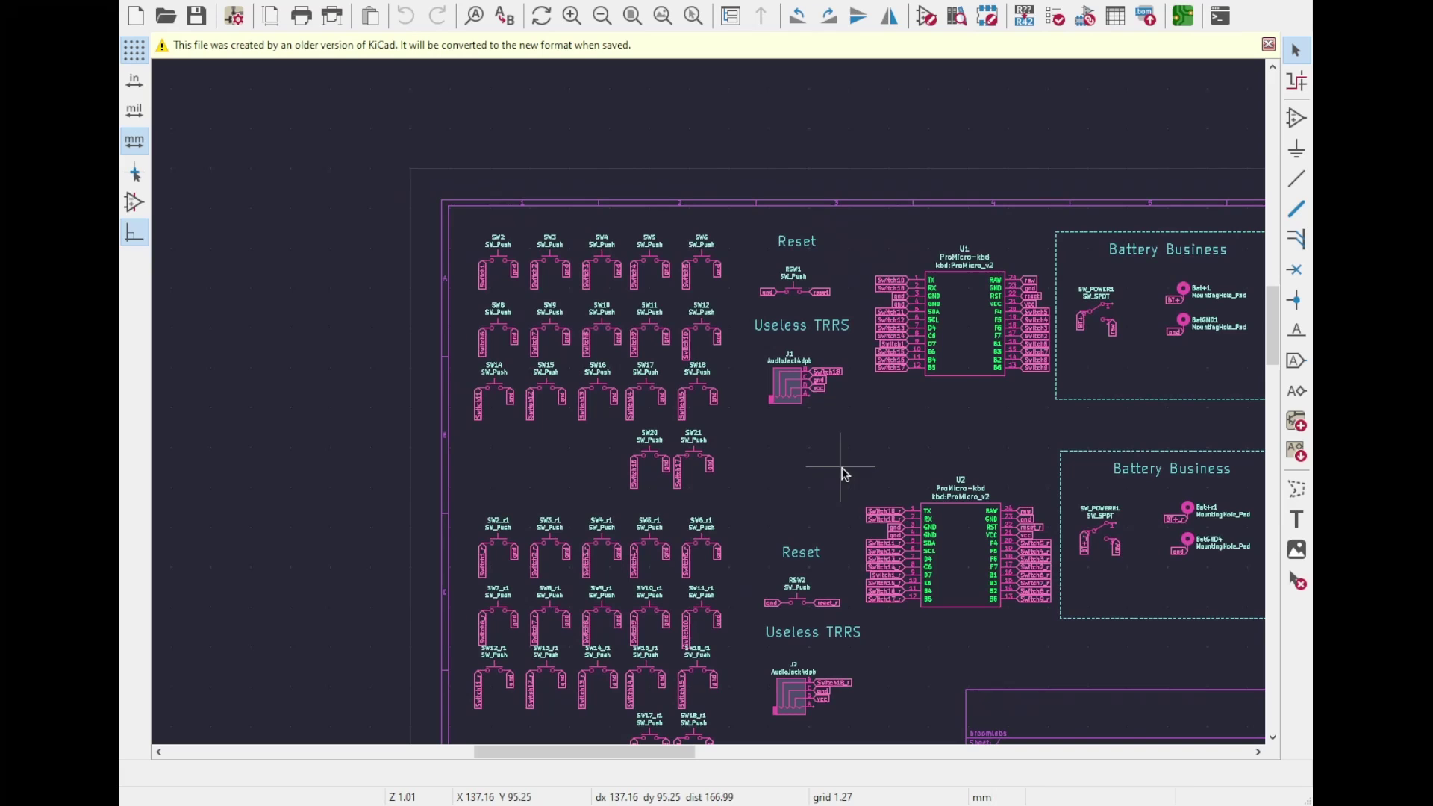
drag(452, 218, 738, 498)
click(763, 506)
Zoom into the left switch grid and box-select switch SW11.
scroll(711, 408, up, 2)
scroll(709, 408, up, 2)
drag(710, 400, 980, 468)
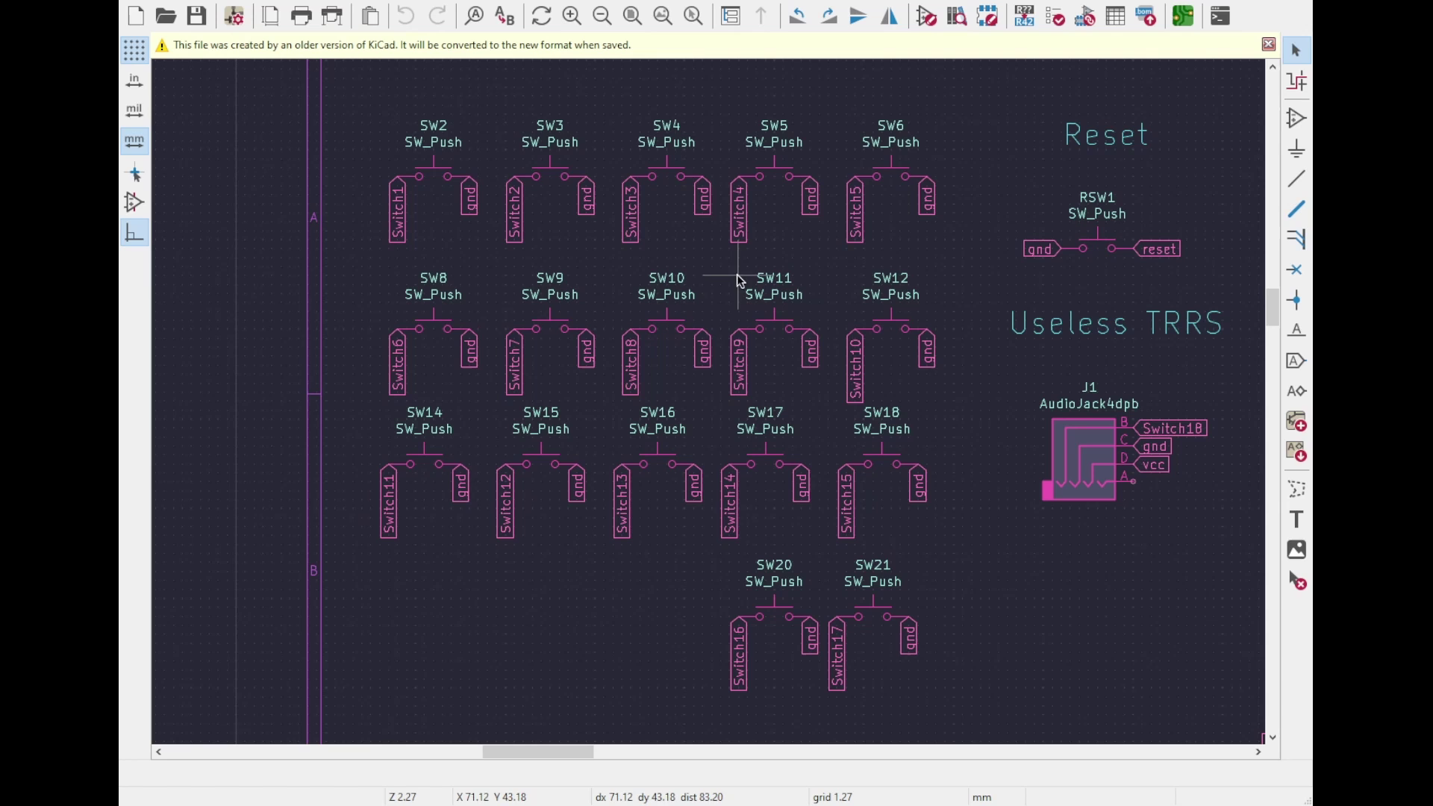
drag(729, 267, 833, 418)
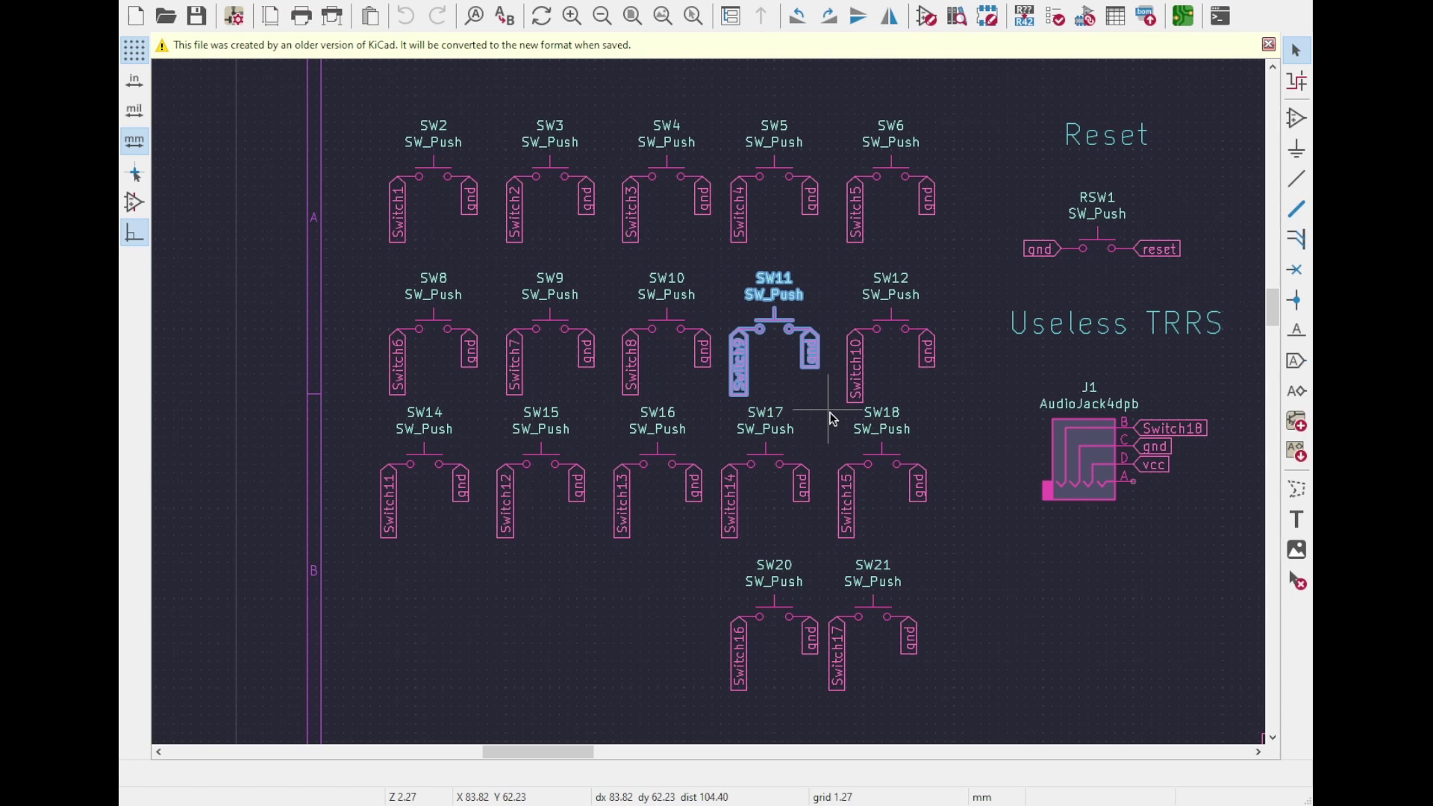
Zoom into SW11 and highlight its Switch9 and gnd labels to identify both nets.
scroll(826, 401, up, 5)
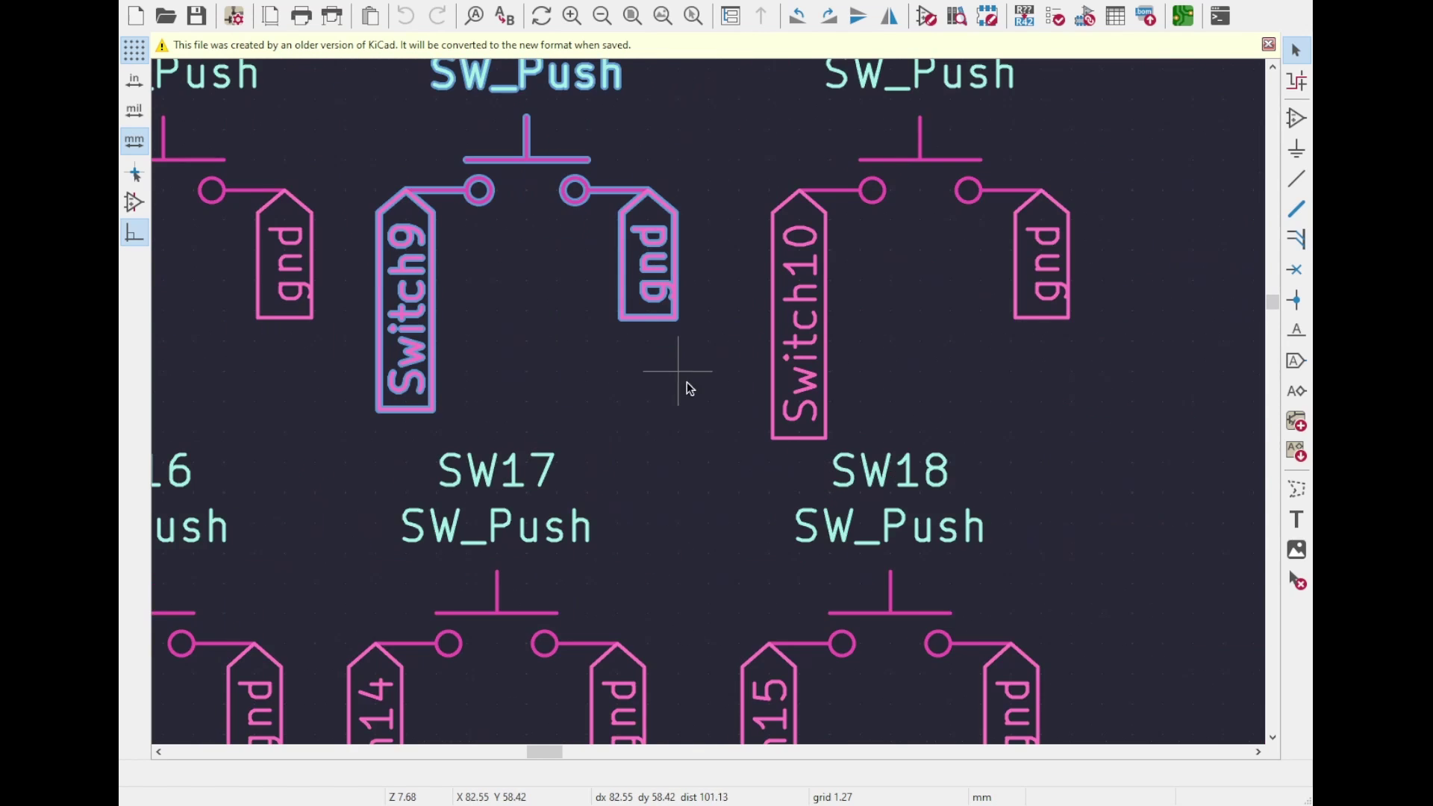
click(641, 528)
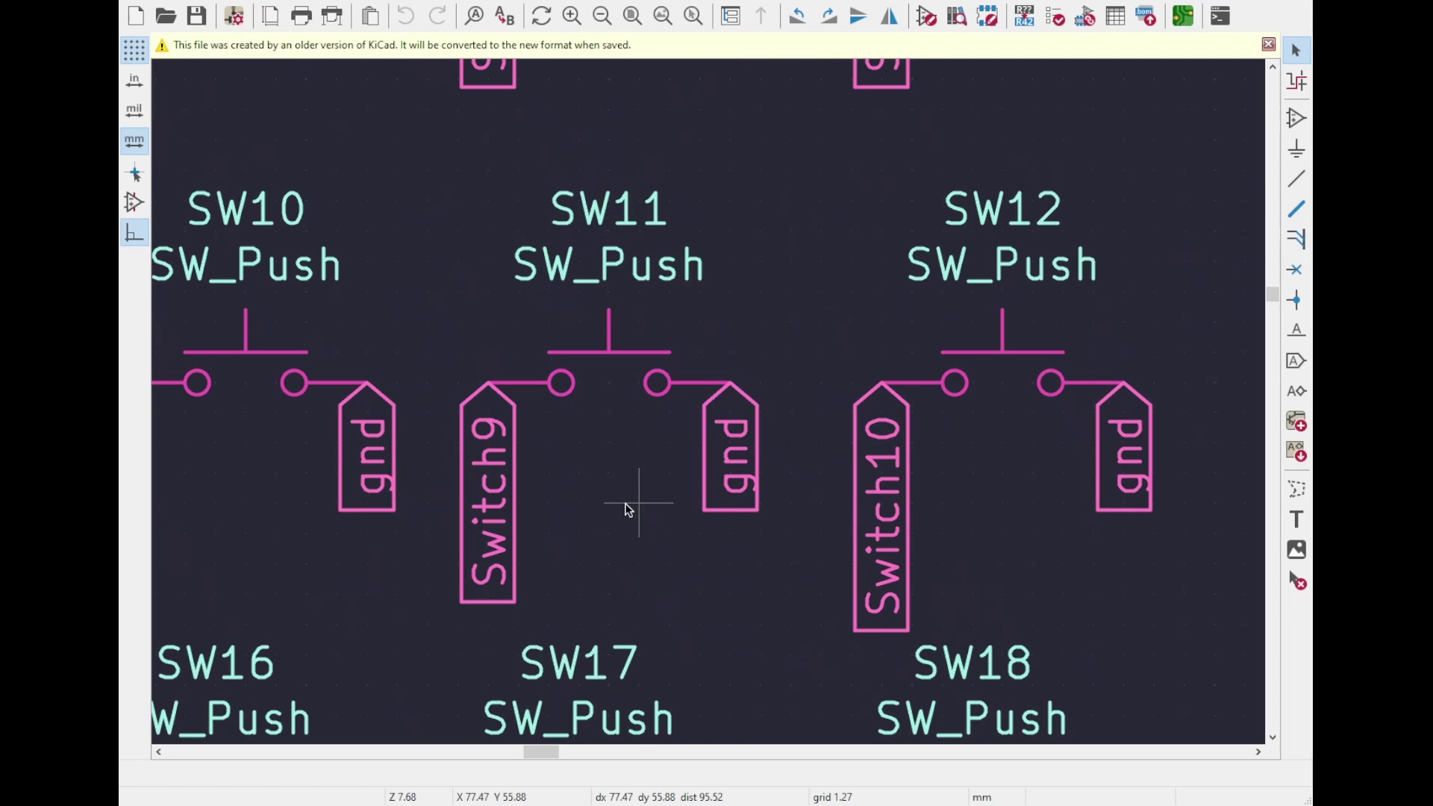
click(493, 509)
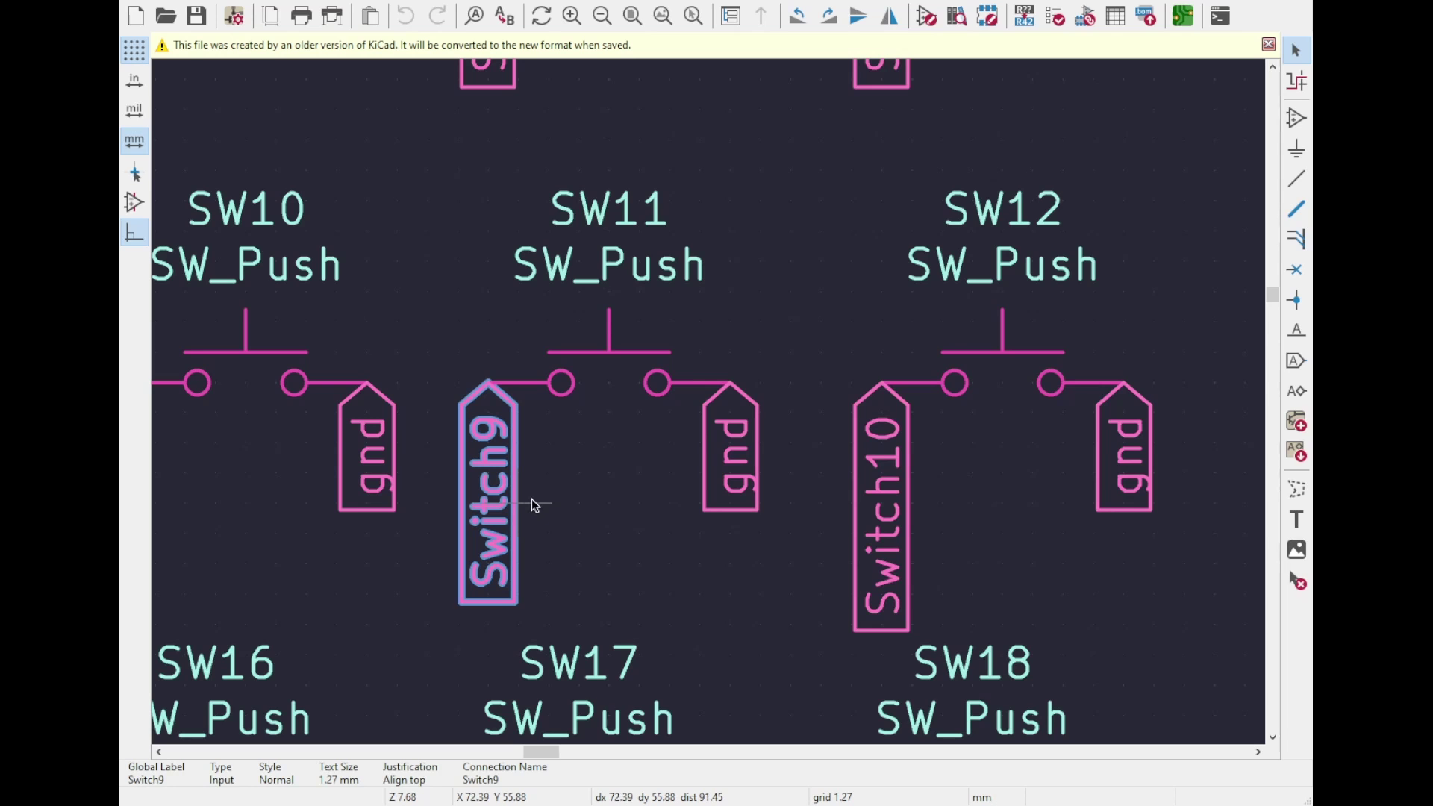
click(731, 472)
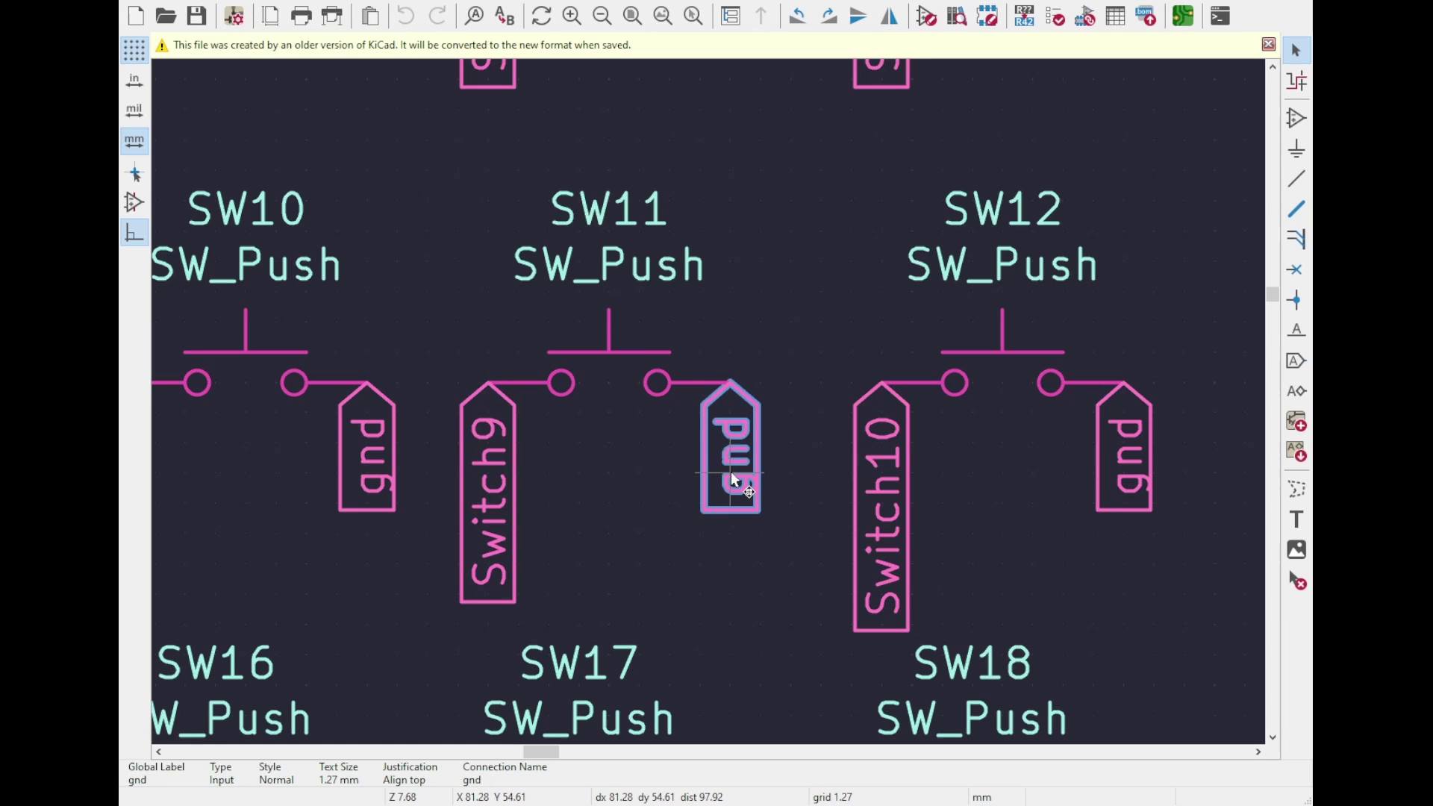
click(625, 502)
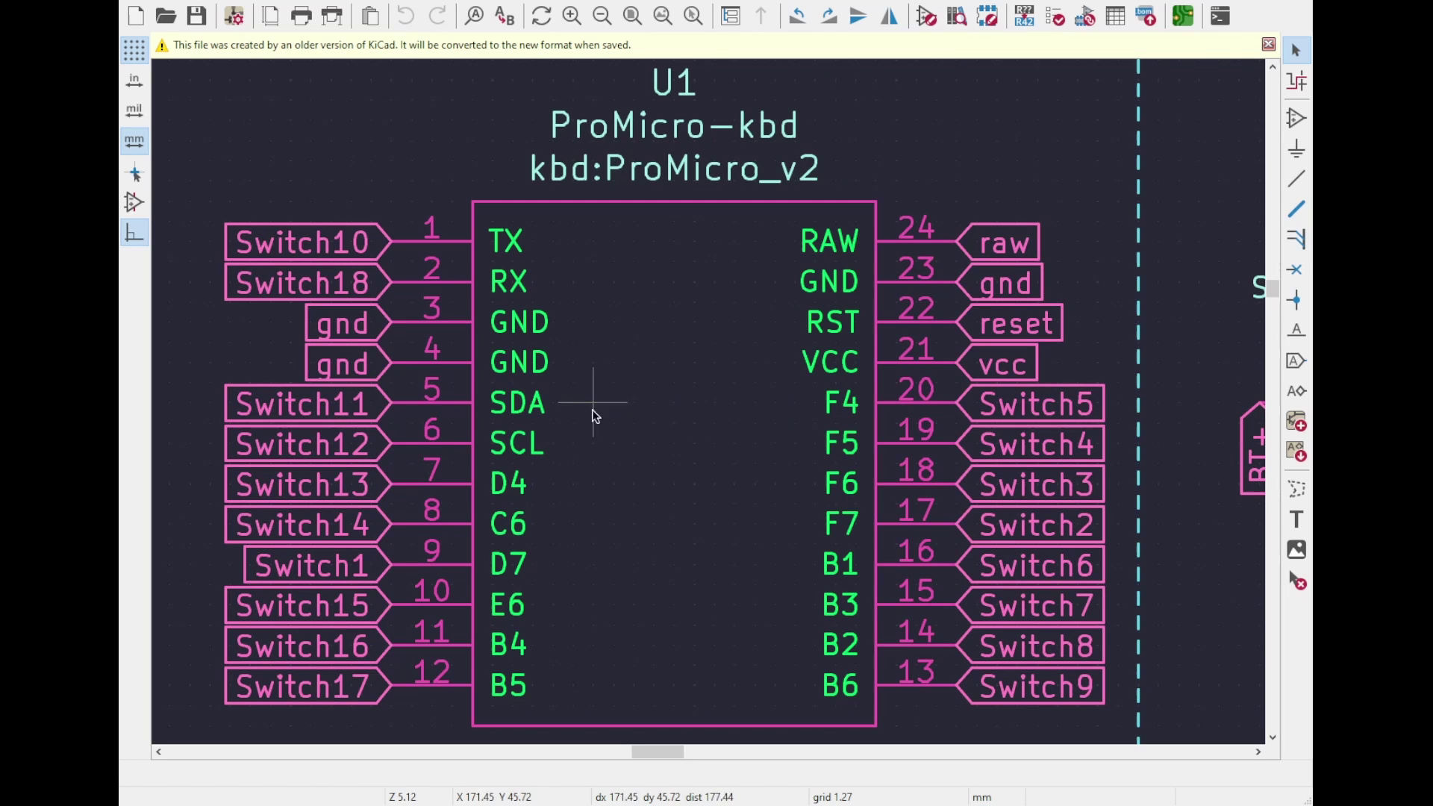
Highlight Switch9 at U1 pin 13 (B6) and the gnd labels on pins 3, 4 and 23.
click(1015, 685)
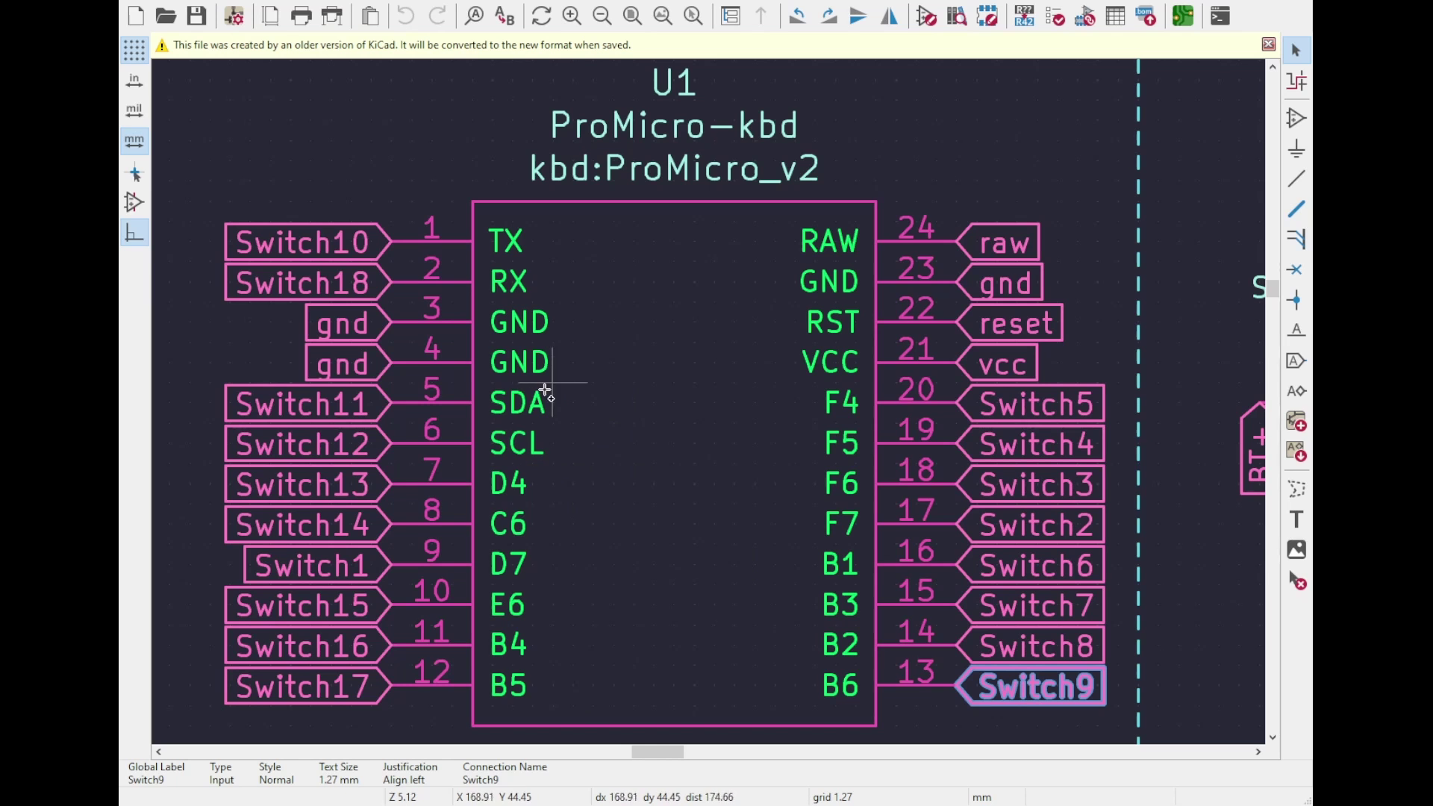
shift+click(349, 362)
shift+click(349, 323)
shift+click(996, 291)
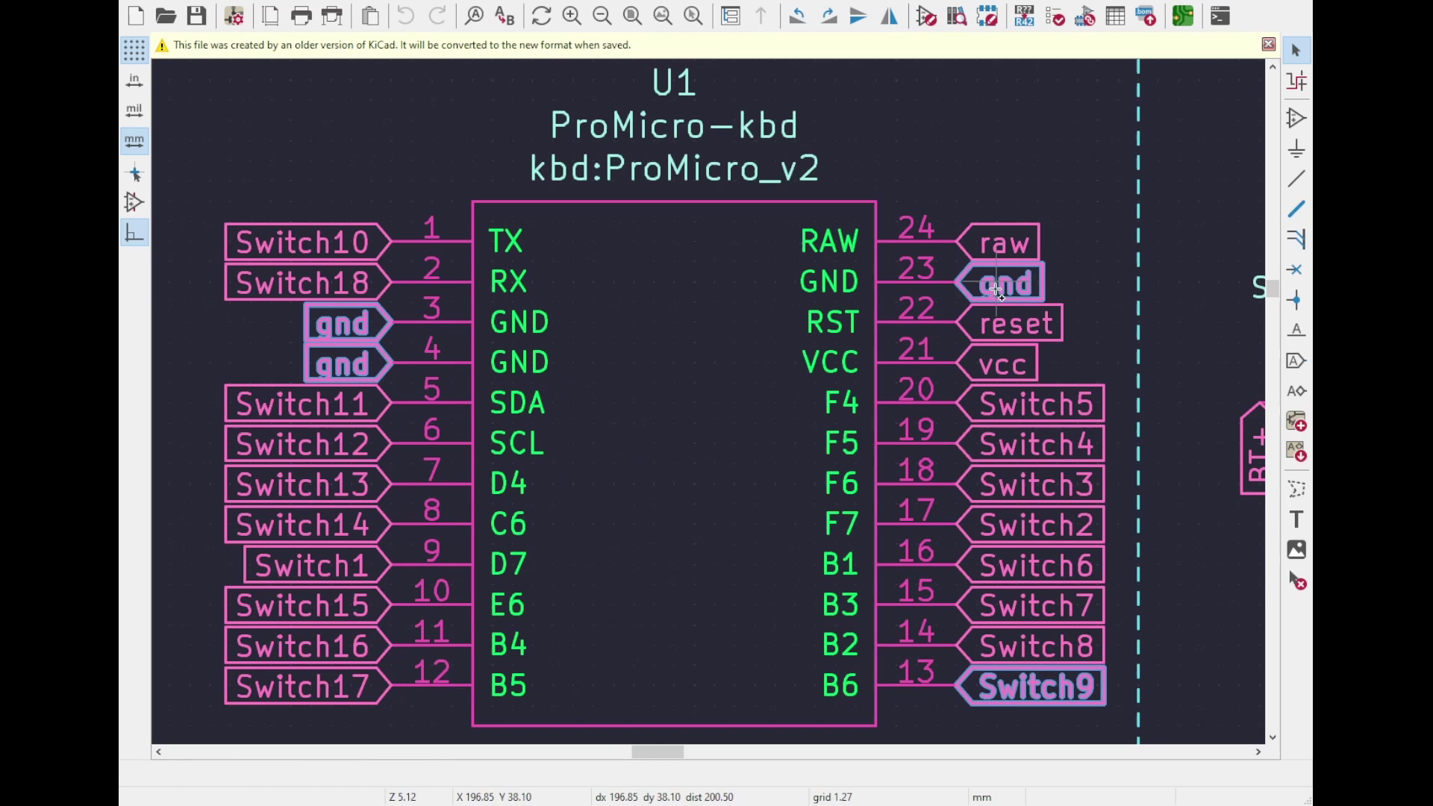